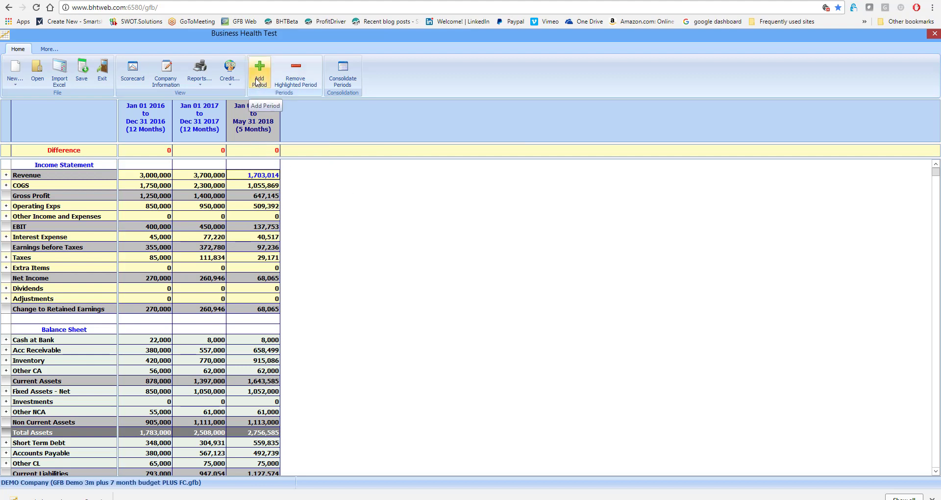
- Set up a new 7-month budget period starting 06/01/2018 and open the Budget Wizard for it
left_click(256, 82)
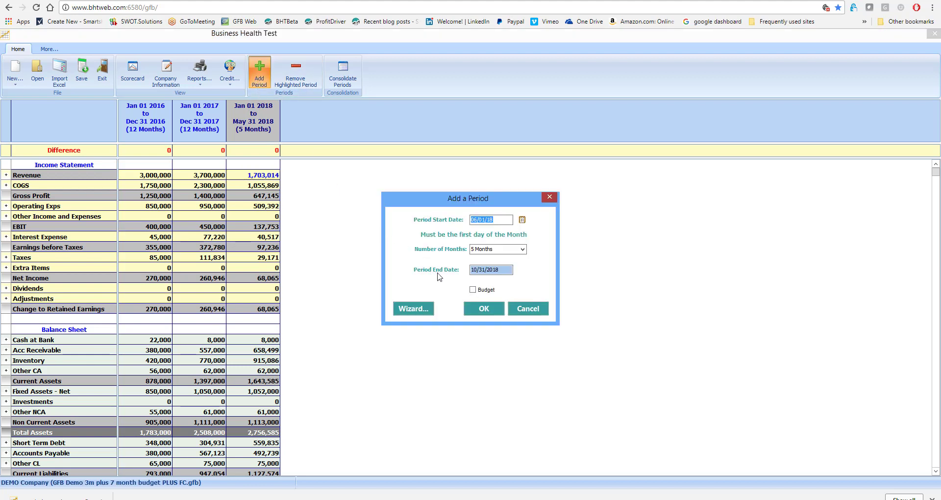
left_click(522, 249)
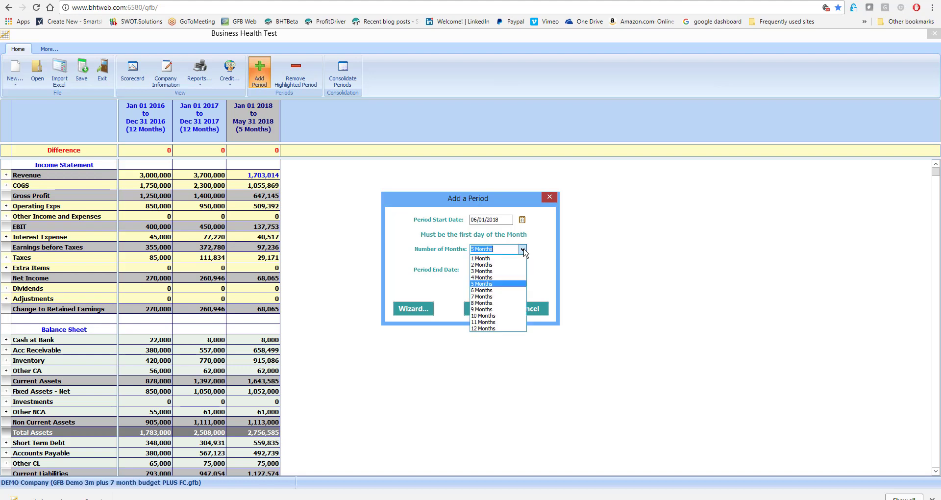
left_click(499, 297)
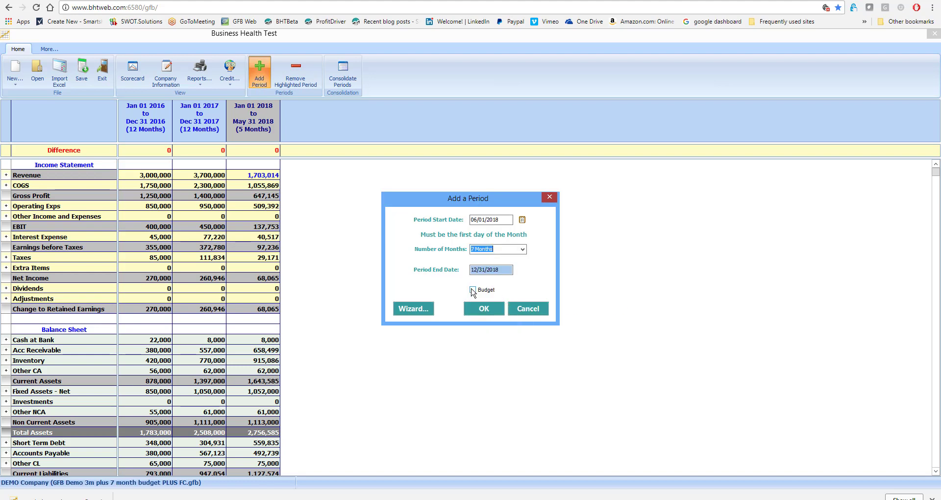
left_click(472, 290)
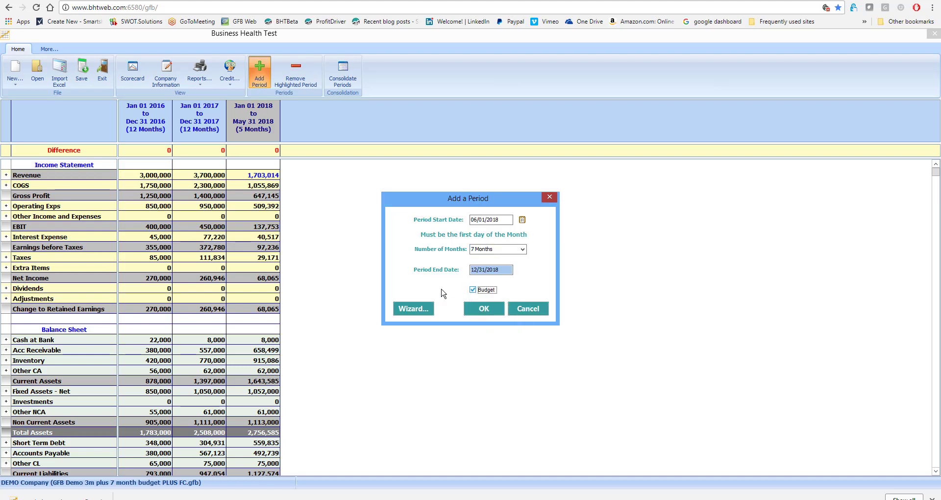
left_click(404, 310)
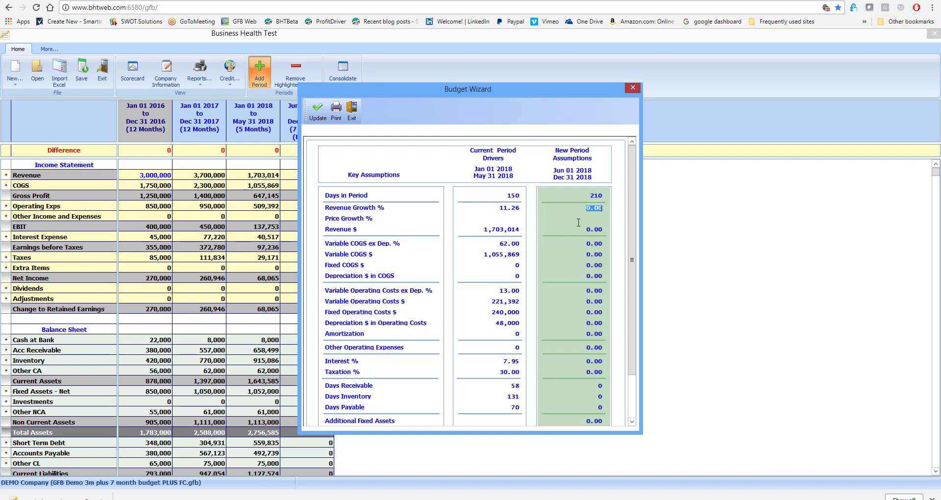
- Set the new period's revenue growth to 10% and variable COGS excluding depreciation to 62%
type("10")
key("Tab")
key("Tab")
type("62")
- Set the new period's variable operating costs to 13% and fixed operating costs to 300,000
key("Tab")
key("Tab")
key("Tab")
key("Tab")
type("13")
key("Tab")
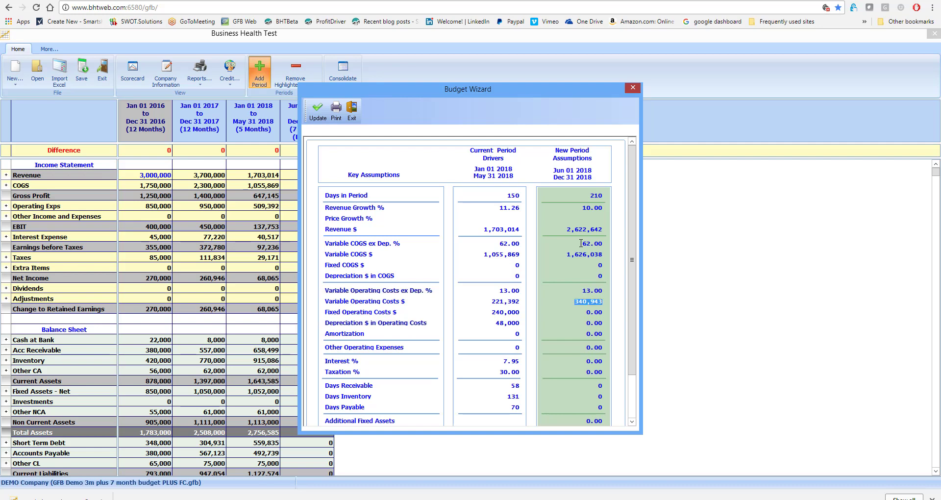
key("Tab")
type("300000")
key("Tab")
- Switch to Calculator and work out seven months of depreciation as 48,000 ÷ 5 × 7, then close it
mouse_move(409, 498)
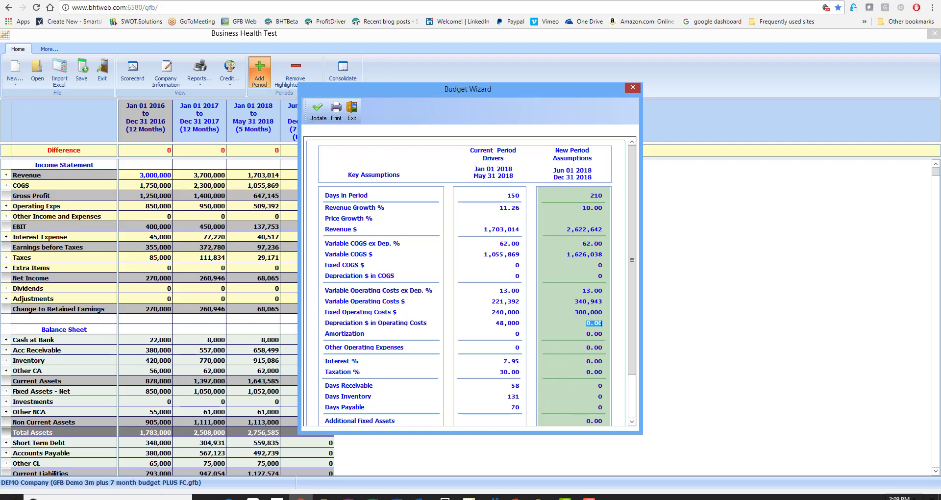
left_click(444, 498)
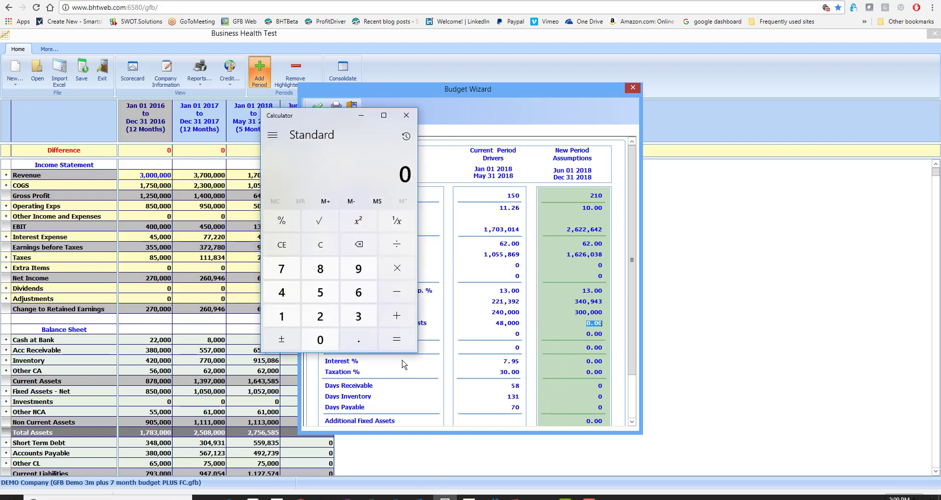
left_click(282, 293)
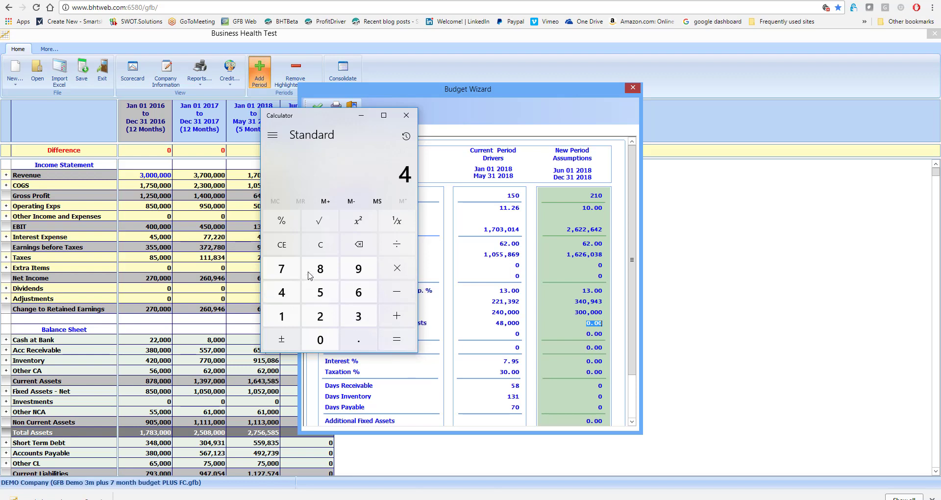
left_click(320, 268)
left_click(319, 342)
left_click(321, 344)
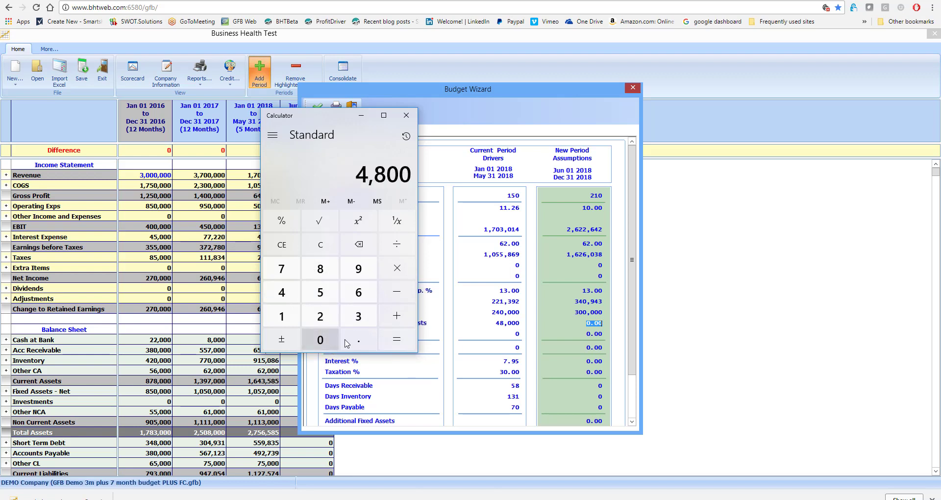
left_click(321, 345)
left_click(396, 243)
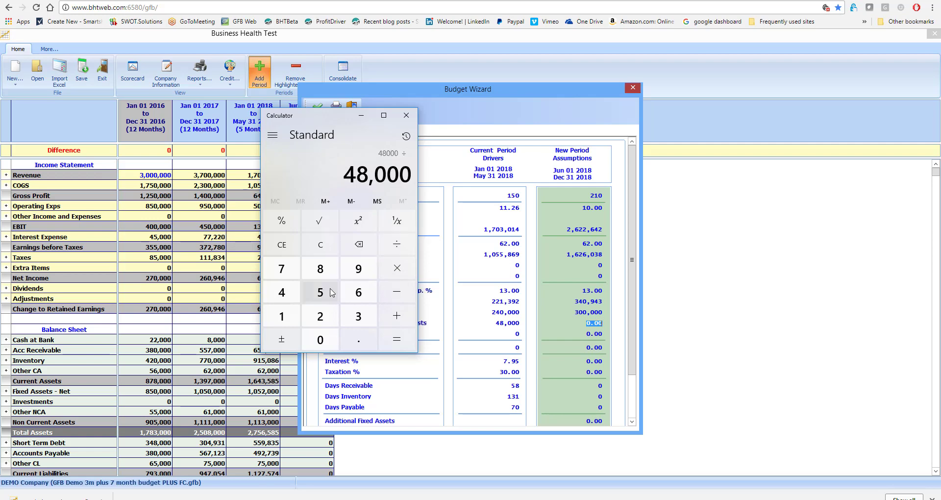
left_click(320, 292)
left_click(397, 267)
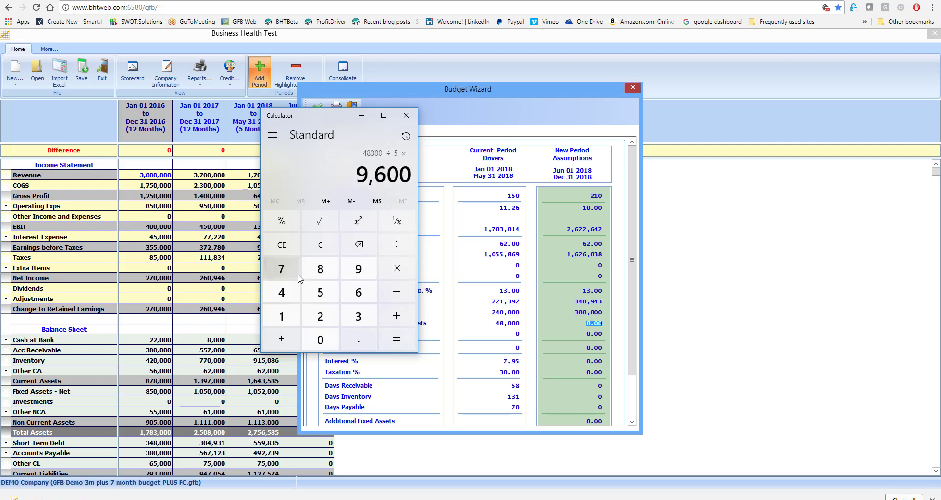
left_click(296, 276)
left_click(397, 339)
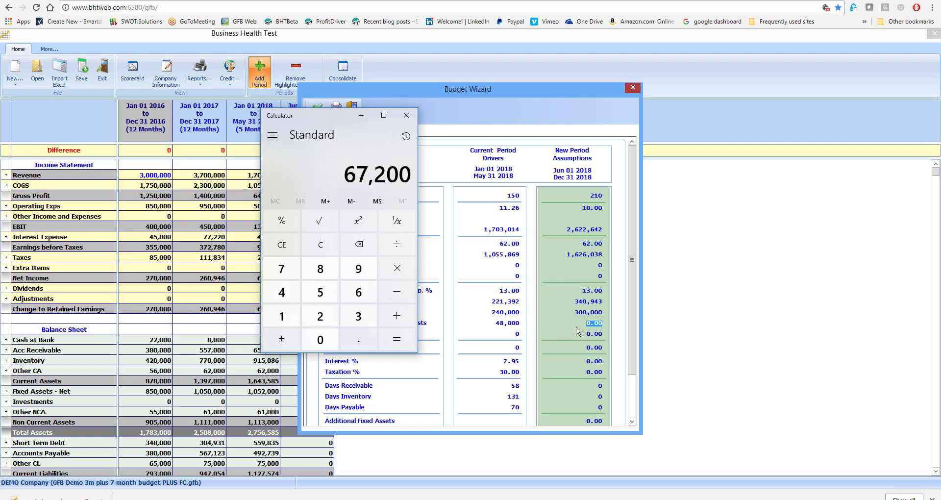
type("67")
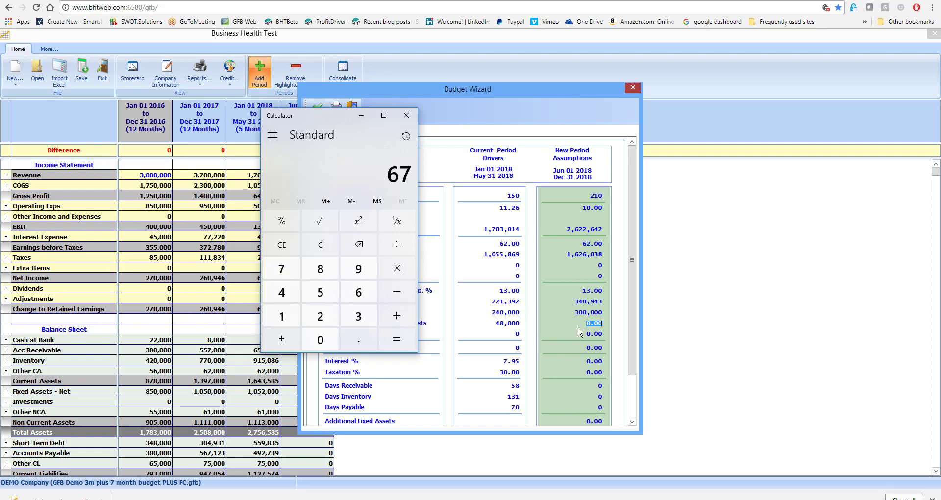
left_click(407, 116)
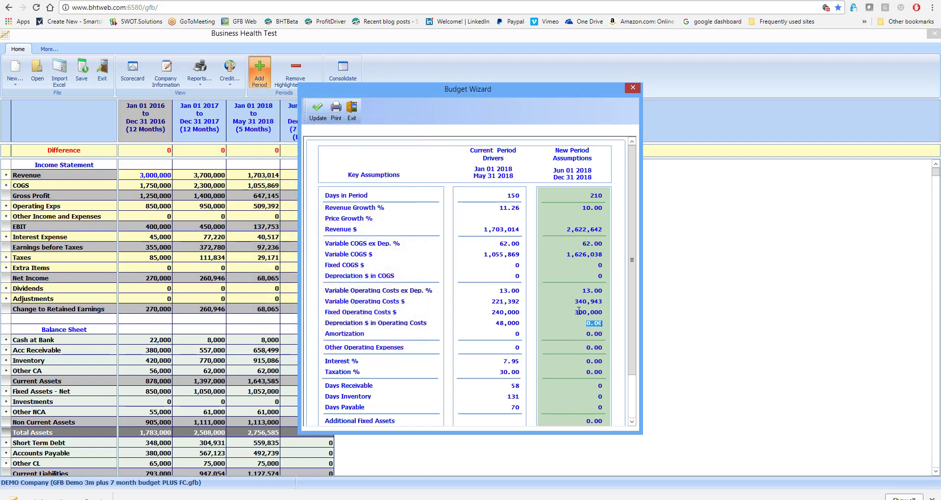
- Set the new period's depreciation in operating costs to 67,000, interest to 8% and taxation to 30%
type("67000")
key("Tab")
key("Tab")
key("Tab")
type("8")
key("Tab")
type("30")
key("Tab")
- Set days receivable to 50, days inventory to 120 and days payable to 70, and apply the wizard's assumptions to the budget period
type("50")
key("Tab")
type("120")
key("Tab")
type("70")
key("Tab")
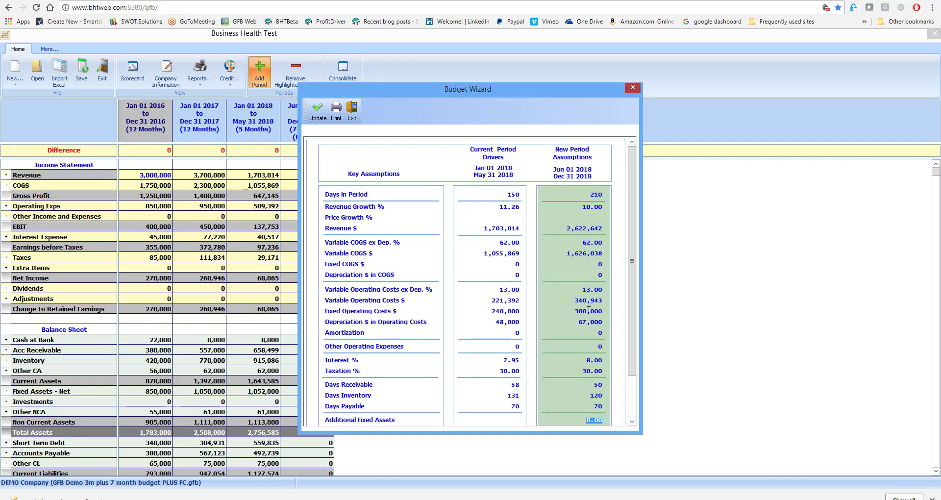
left_click_drag(632, 339, 631, 376)
left_click(318, 111)
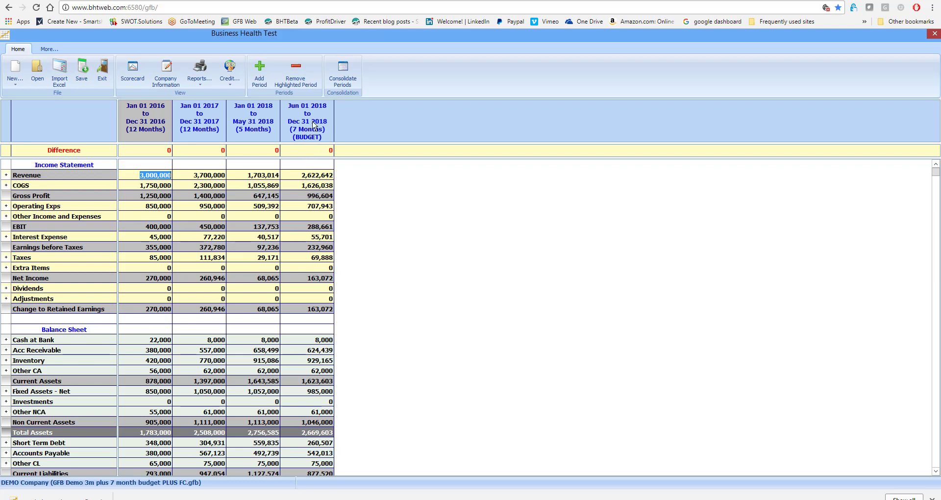
- Review the June to December 2018 budget statements and examine the profitability indicators in that period's scorecard
left_click(310, 330)
scroll(310, 331, "down", 10)
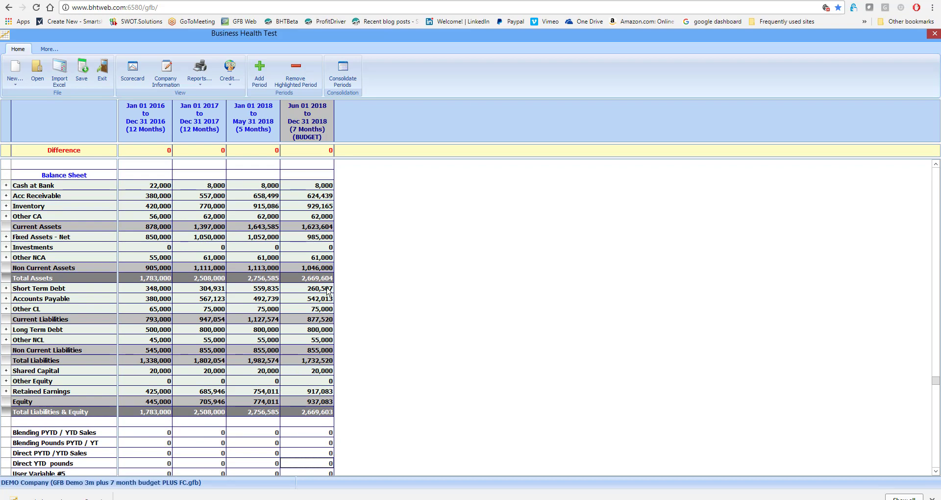
scroll(310, 214, "up", 2)
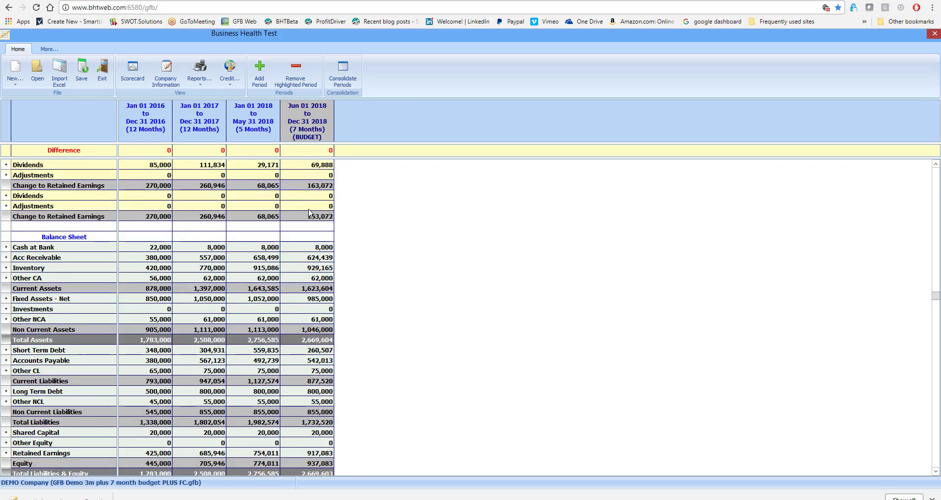
scroll(310, 214, "up", 4)
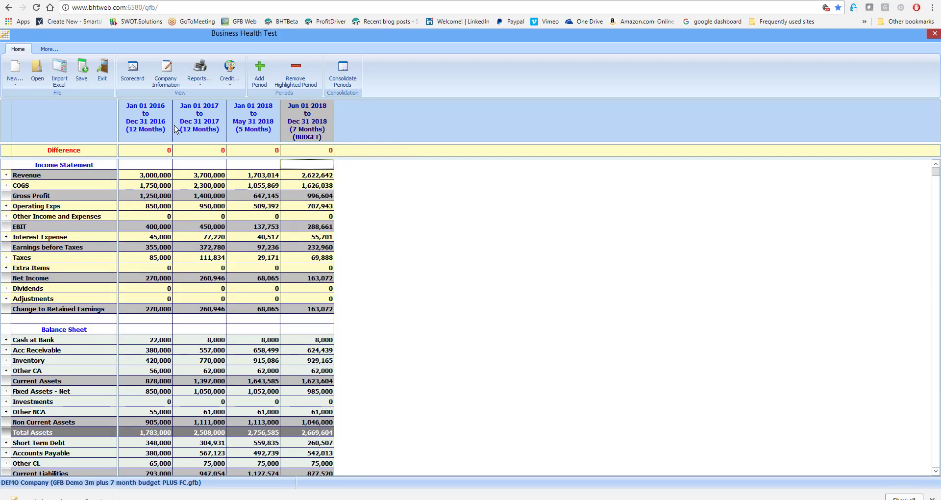
left_click(132, 70)
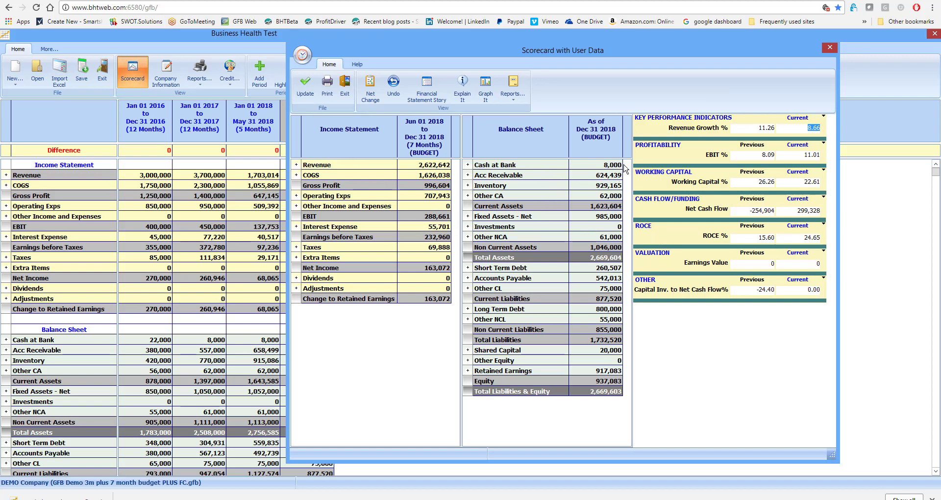
left_click(654, 146)
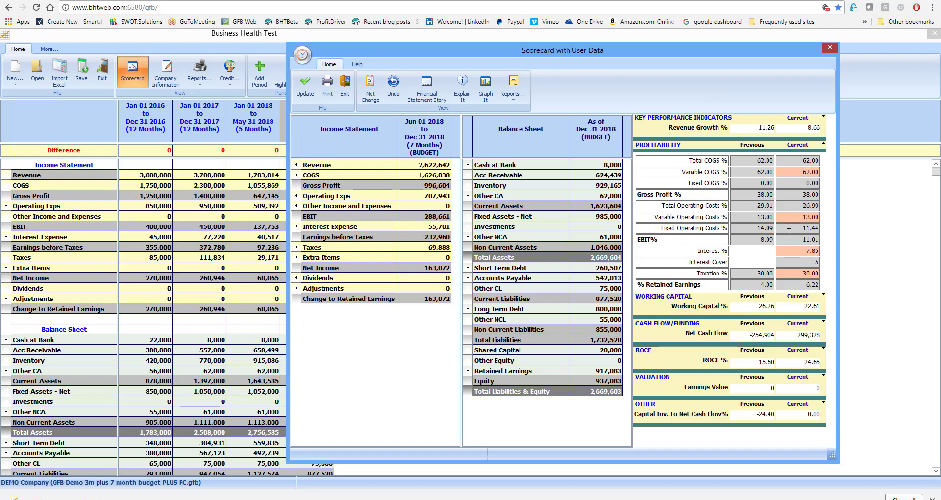
left_click(706, 147)
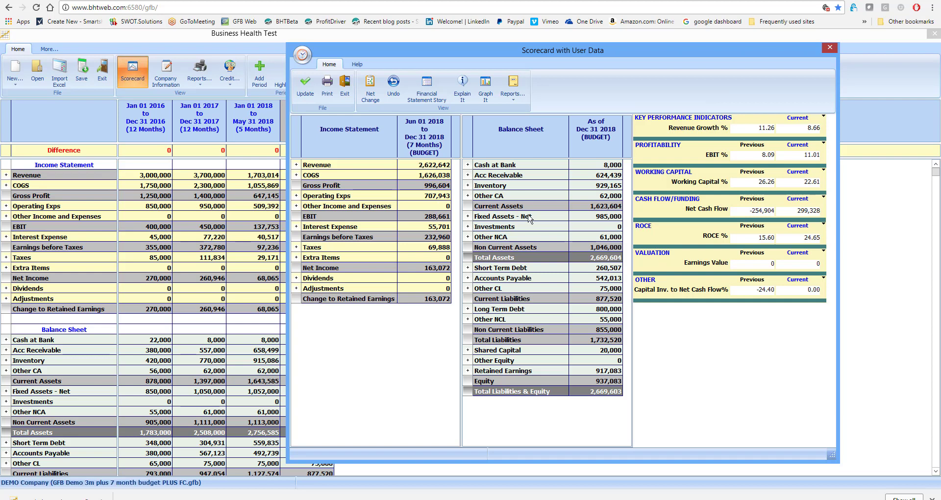
- Set the budget accounts receivable to 630,000 in the scorecard, check the working capital details and update the period
left_click(595, 178)
type("630,000")
key("Return")
left_click(655, 174)
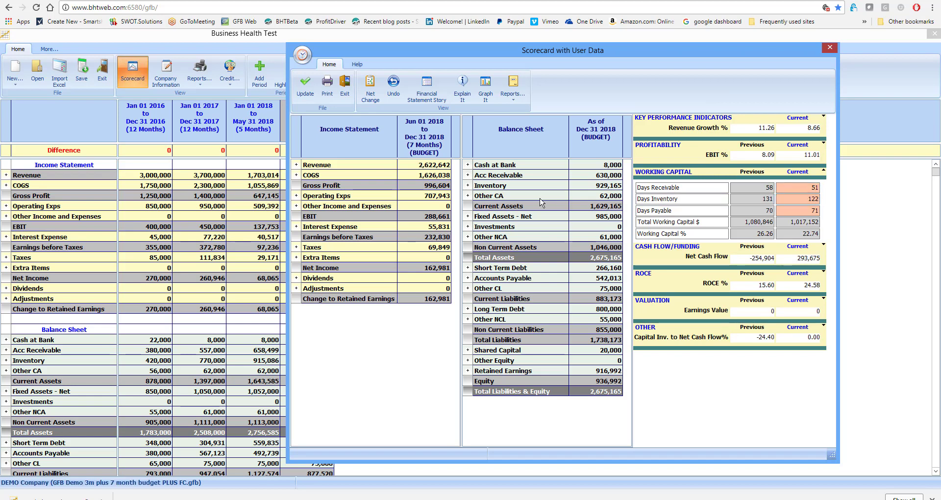
left_click(305, 88)
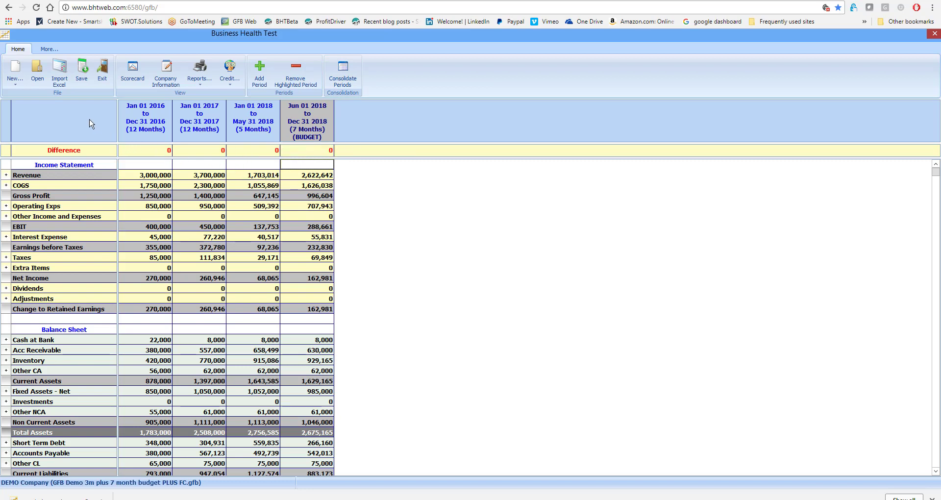
- Save and download the data under the file name "My Co act to may and budget to Dec"
left_click(81, 71)
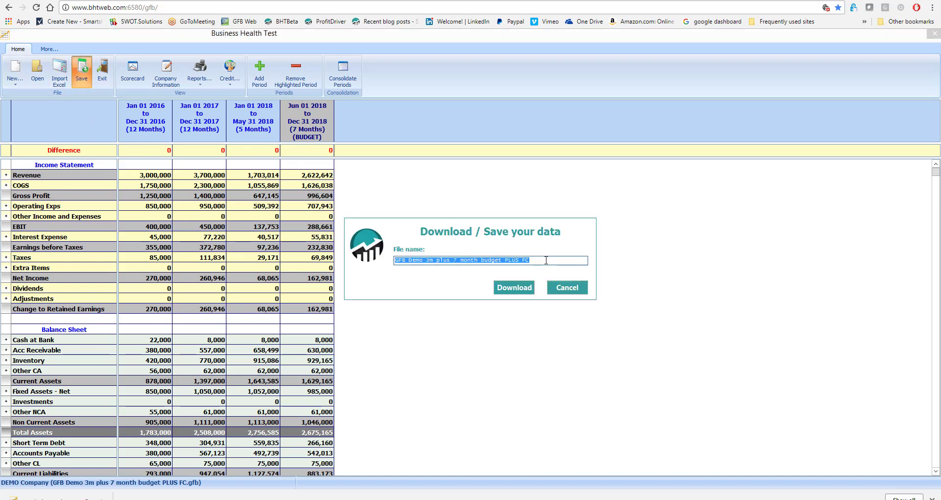
left_click_drag(546, 260, 372, 274)
type("My Co act to may and b")
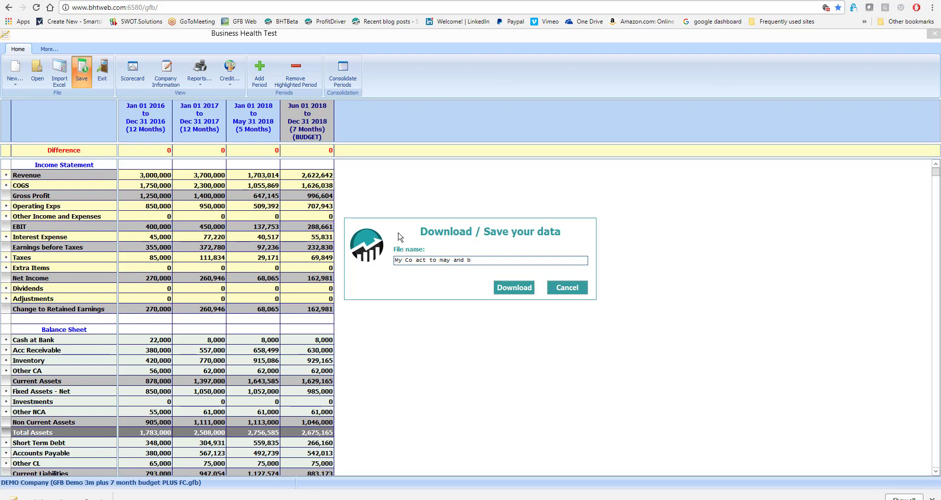
type("get to Dec")
left_click(518, 283)
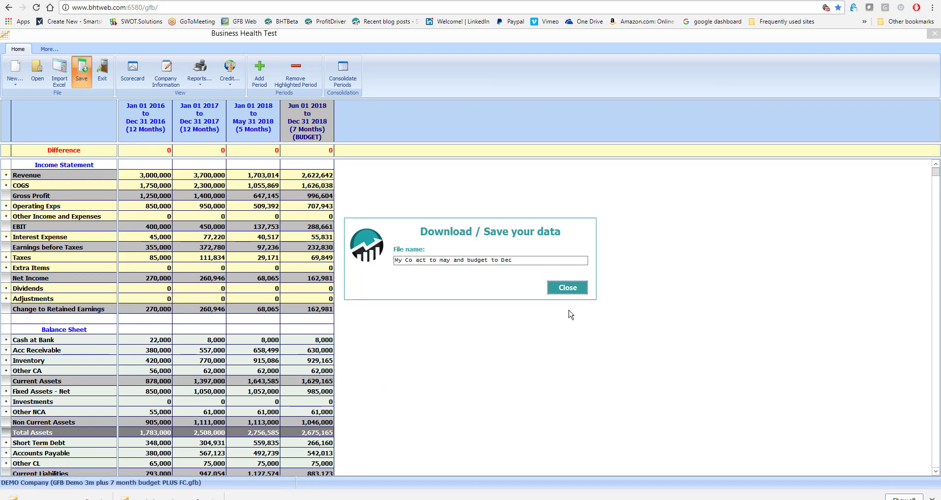
left_click(579, 291)
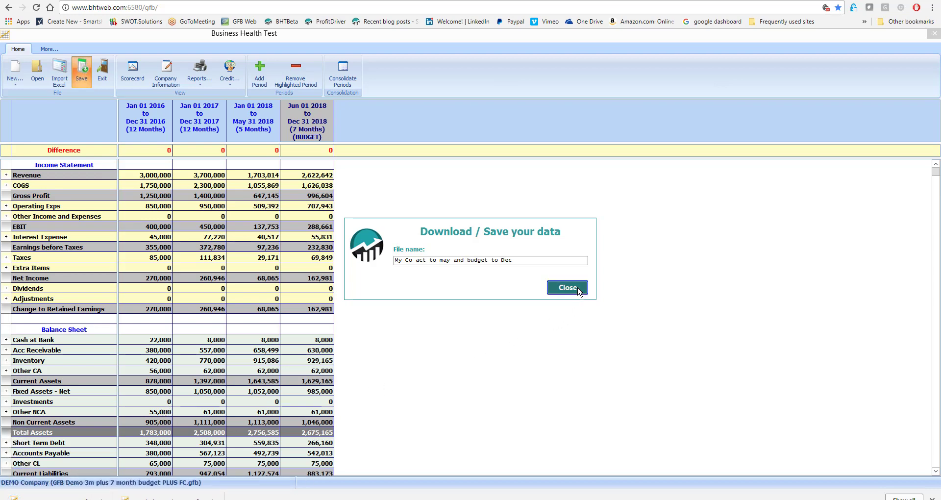
left_click(580, 291)
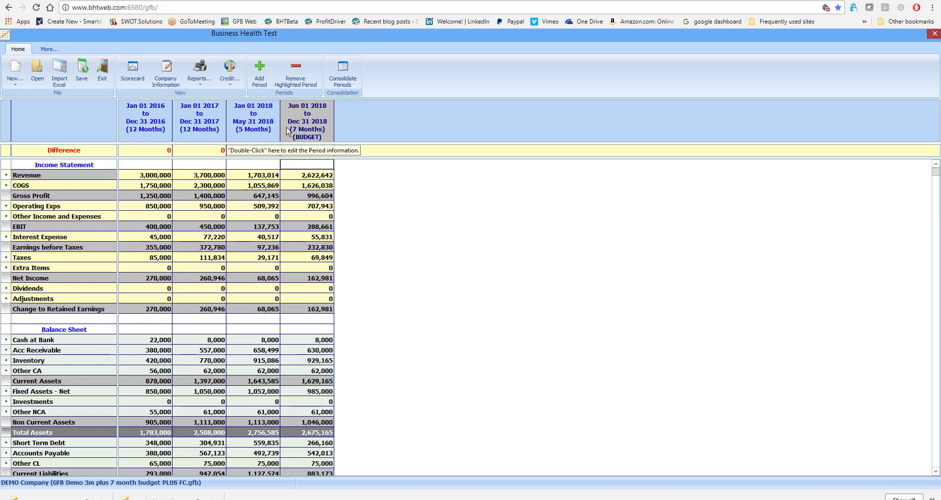
- Start a period consolidation and add the full years 2016 and 2017 as separate consolidated periods
left_click(352, 80)
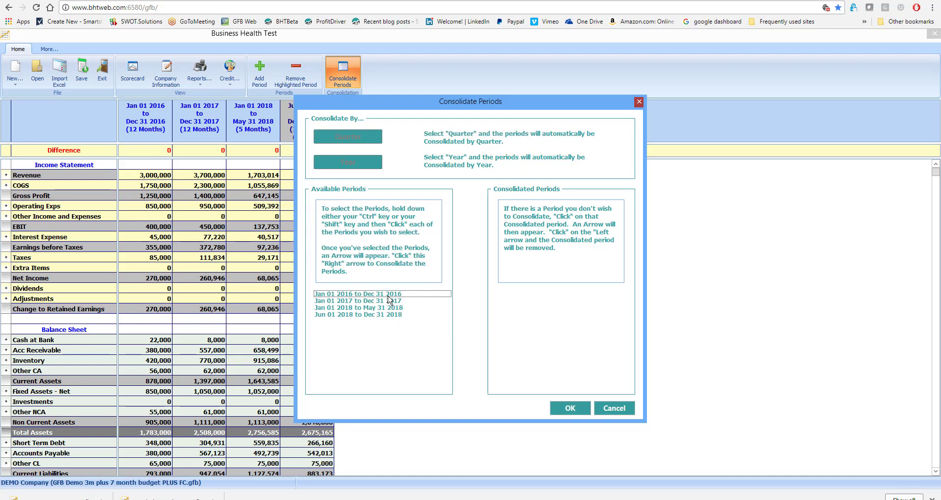
left_click(388, 295)
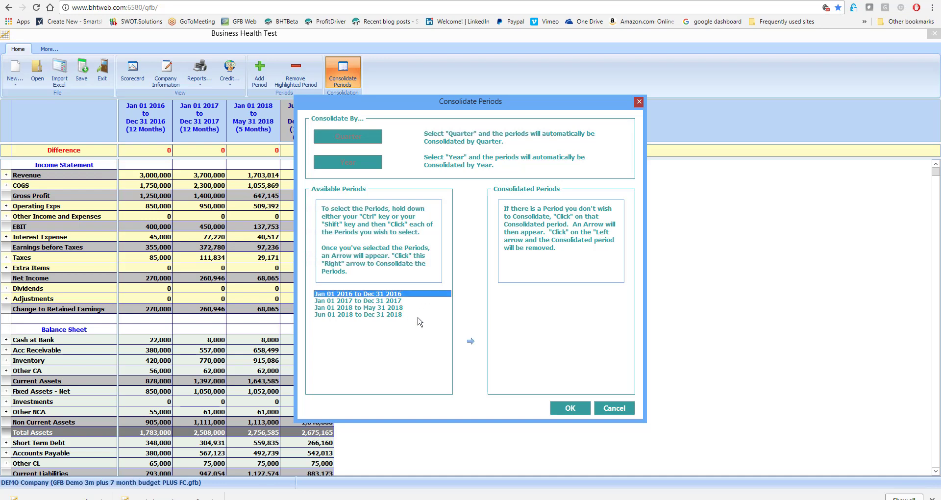
left_click(471, 341)
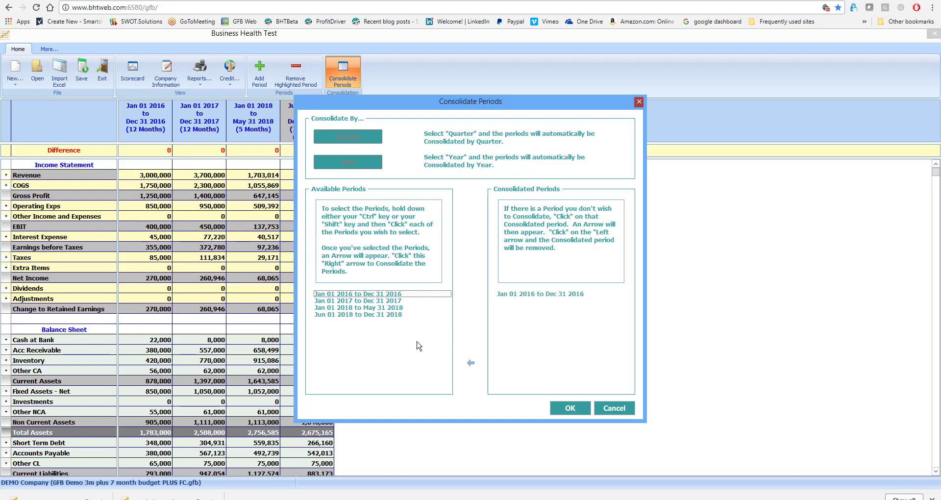
left_click(391, 301)
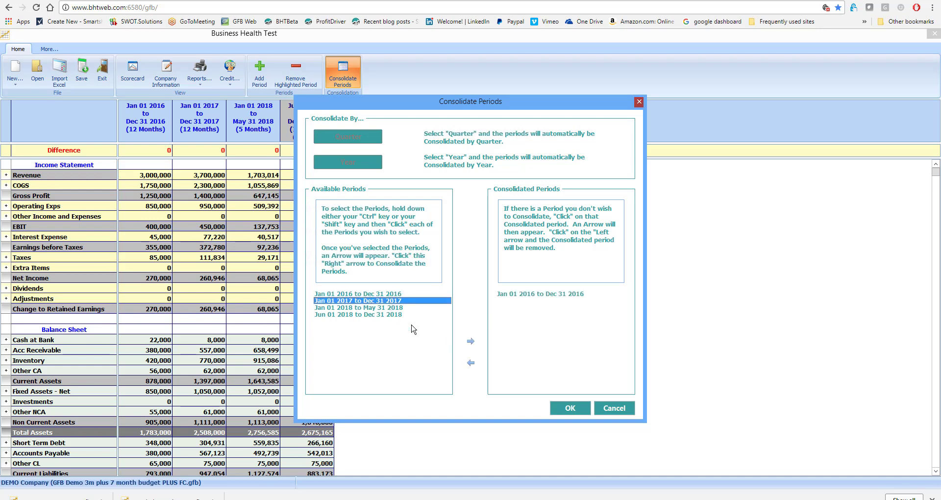
left_click(471, 341)
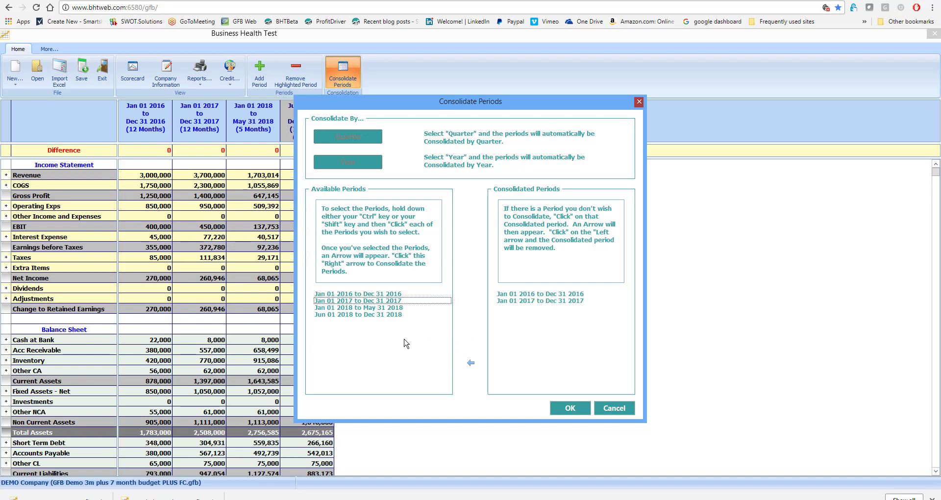
- Combine the January–May 2018 and June–December 2018 periods into one consolidated full year and apply the period consolidation
left_click(397, 308)
left_click(397, 315, "shift")
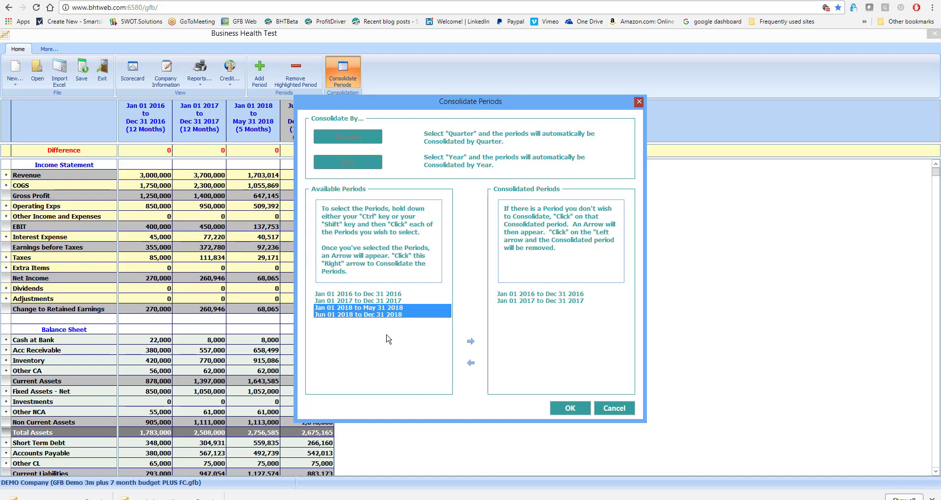
left_click(470, 341)
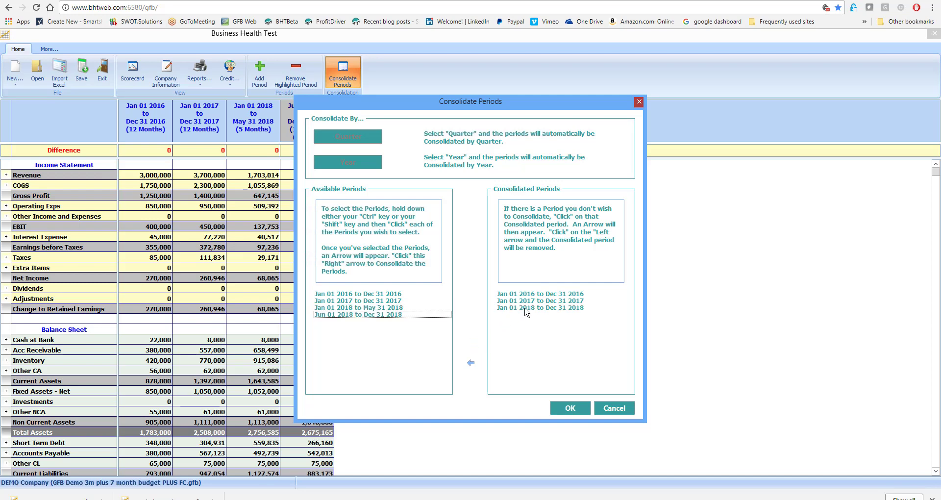
left_click(567, 409)
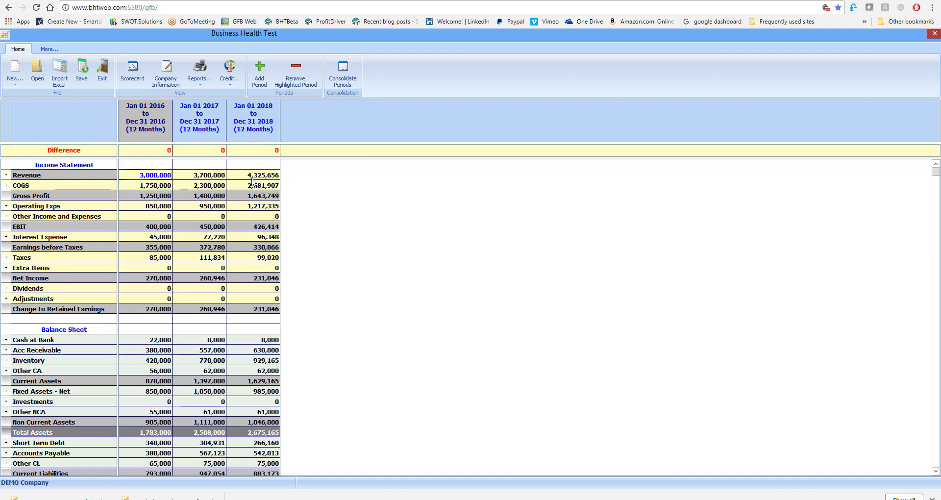
- Open the scorecard for the consolidated January to December 2018 period to examine its key performance indicators
left_click(259, 138)
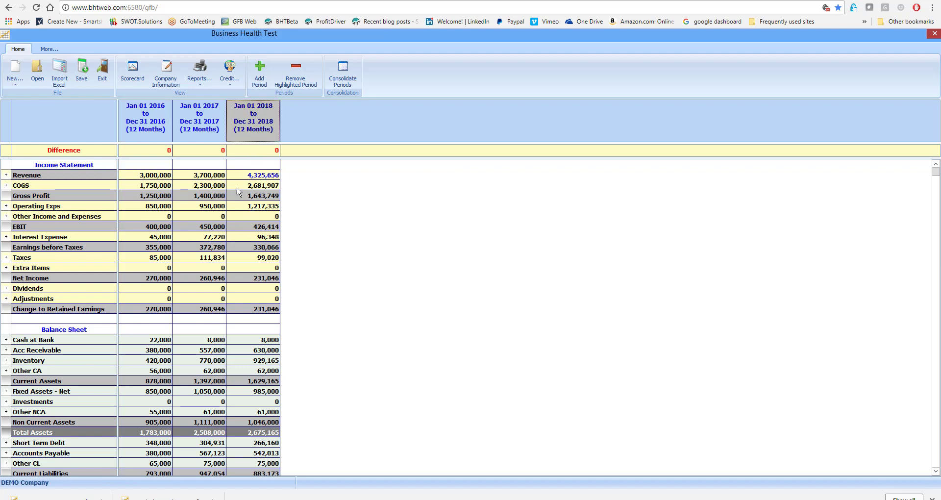
left_click(130, 77)
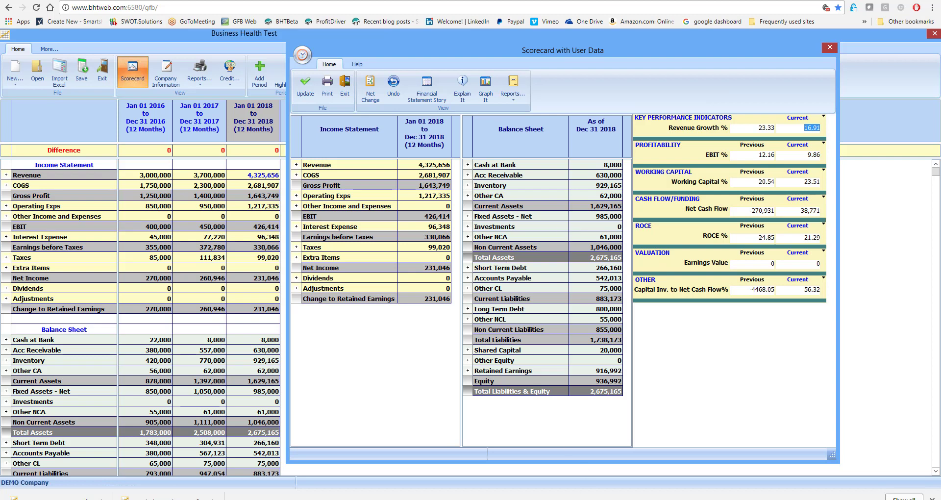
left_click(589, 497)
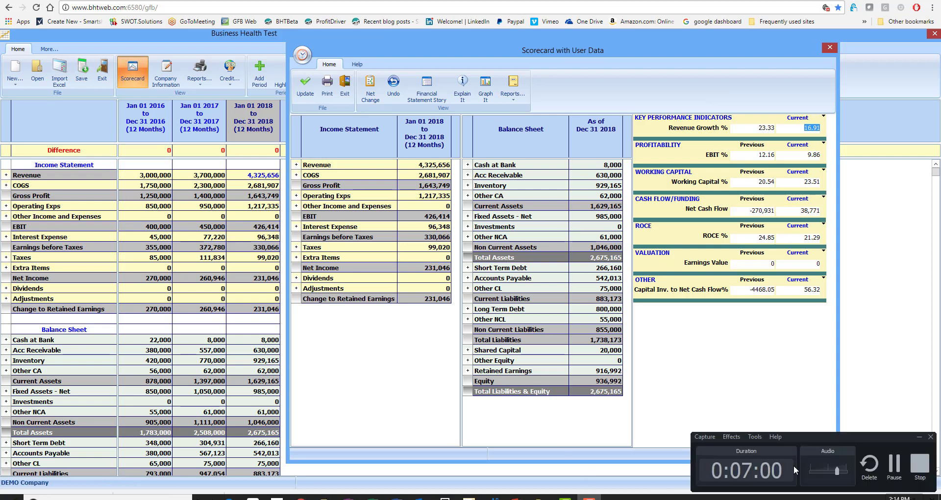